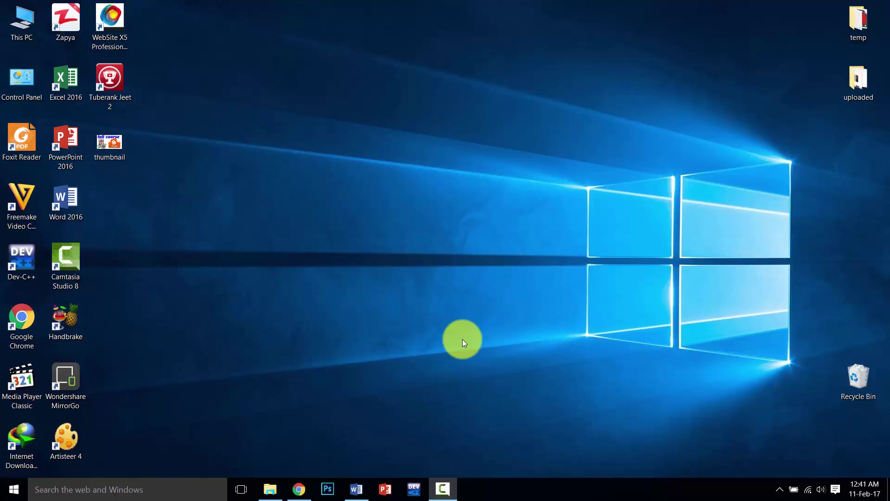
# Open Blogger from Chrome's Google apps menu to load the 'do perfect now' blog's posts
pyautogui.click(299, 488)
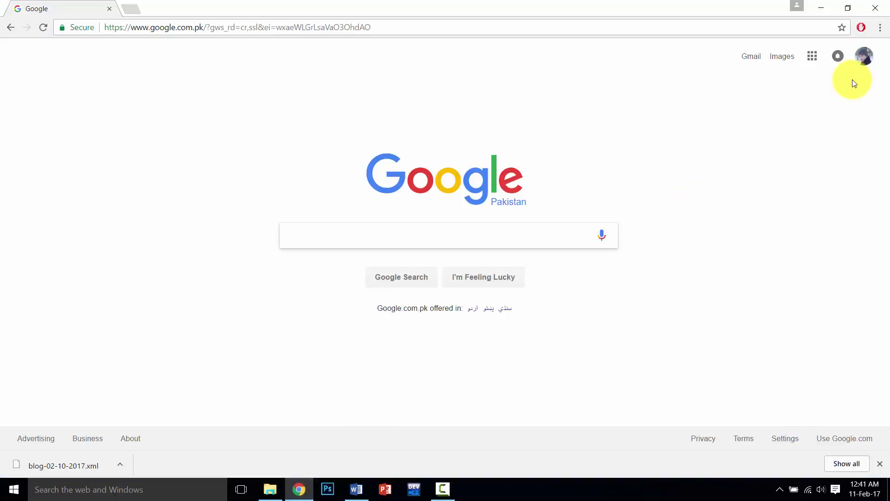
pyautogui.click(812, 58)
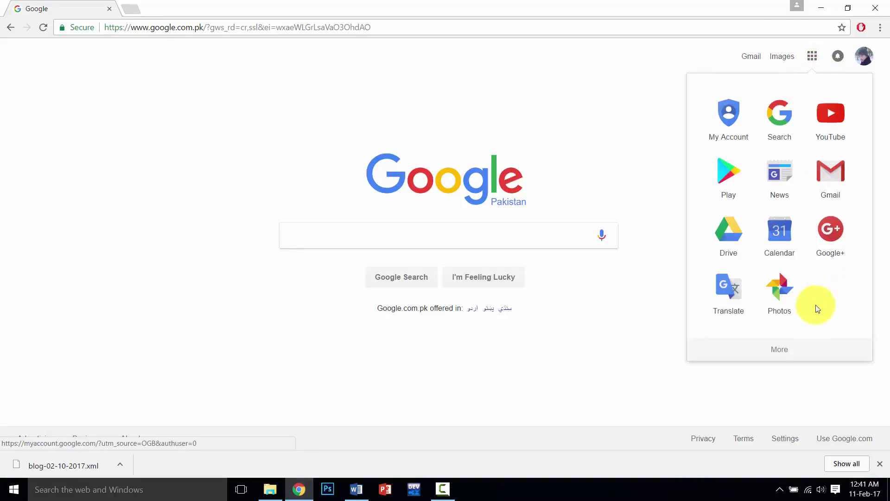
pyautogui.click(775, 352)
pyautogui.click(836, 243)
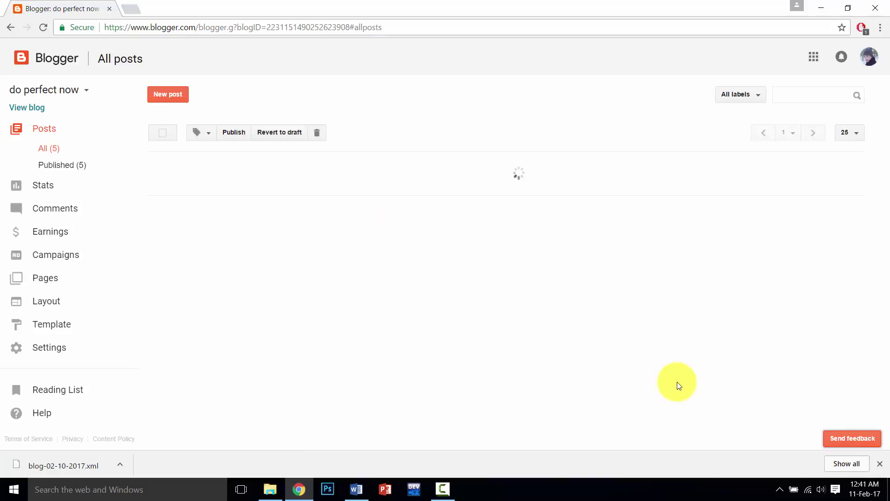
# Go to Settings > Other to reach the Import & back up options
pyautogui.click(880, 463)
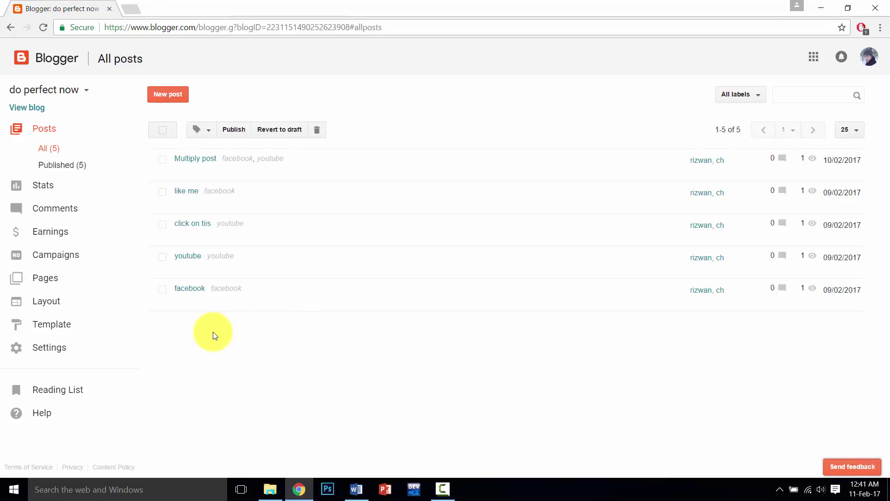
pyautogui.click(54, 348)
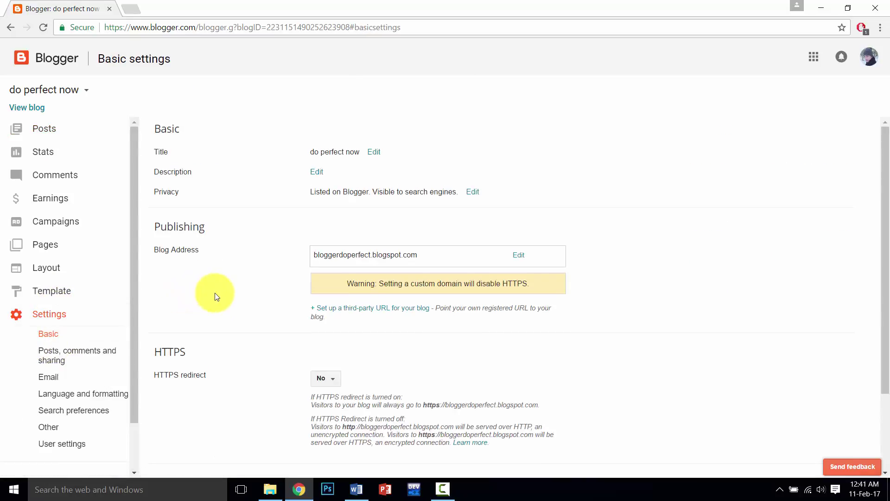
pyautogui.scroll(-1, 225, 318)
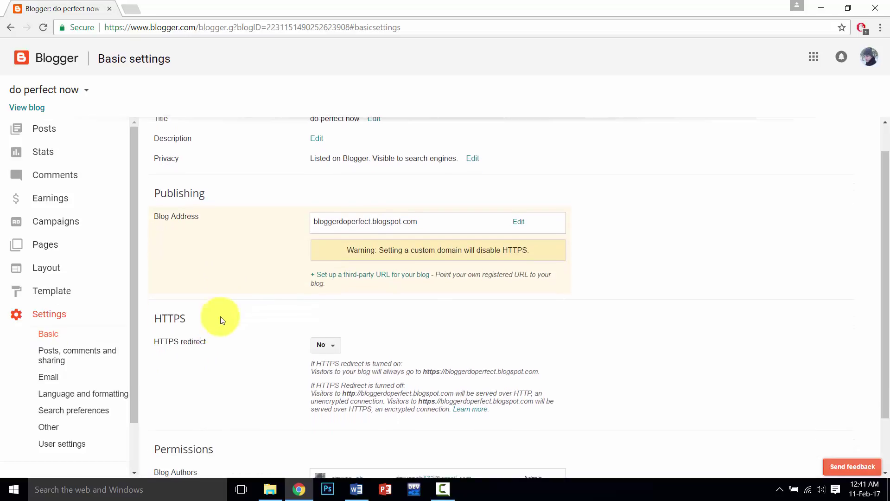
pyautogui.click(55, 428)
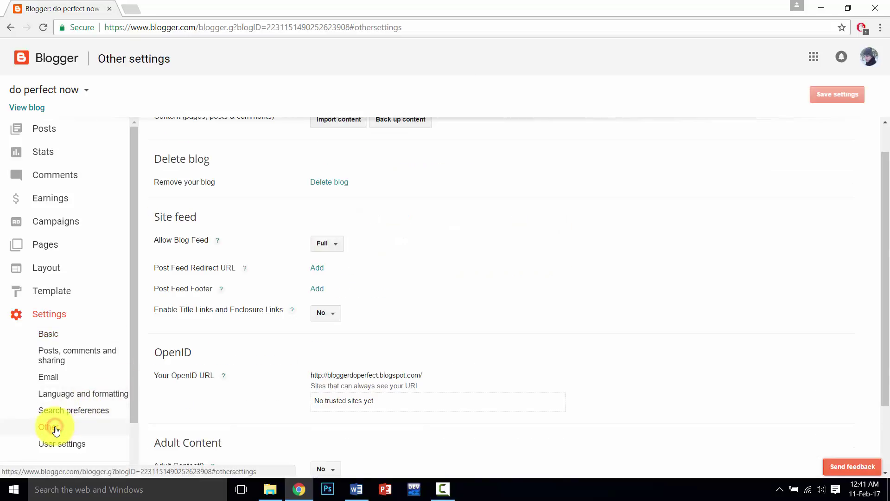
pyautogui.scroll(1, 466, 180)
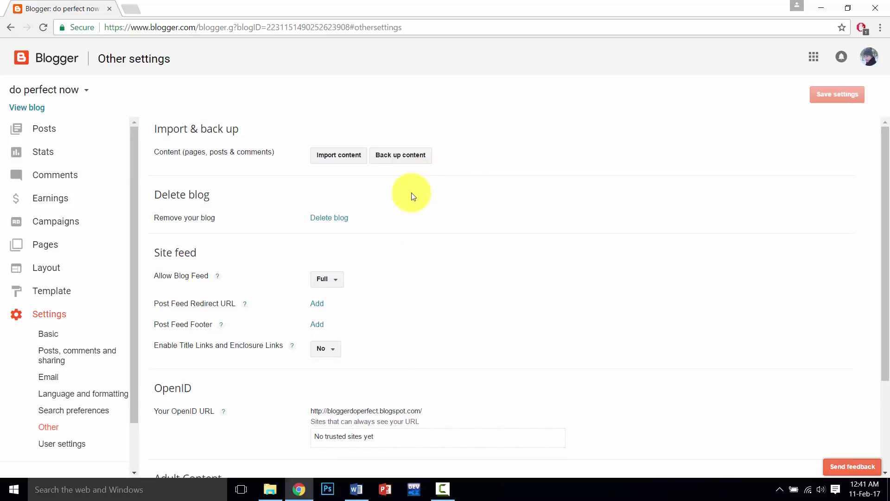
# Back up the blog content to the computer as blog-02-10-2017 (1).xml
pyautogui.click(400, 162)
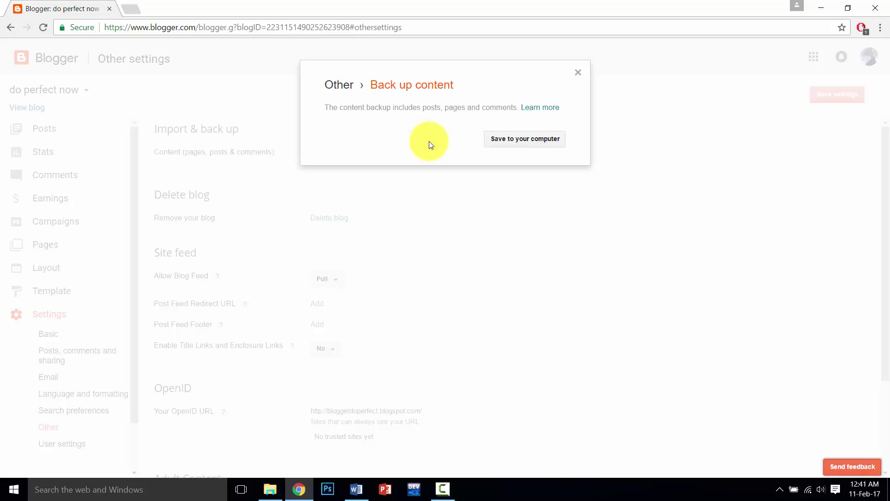
pyautogui.click(517, 141)
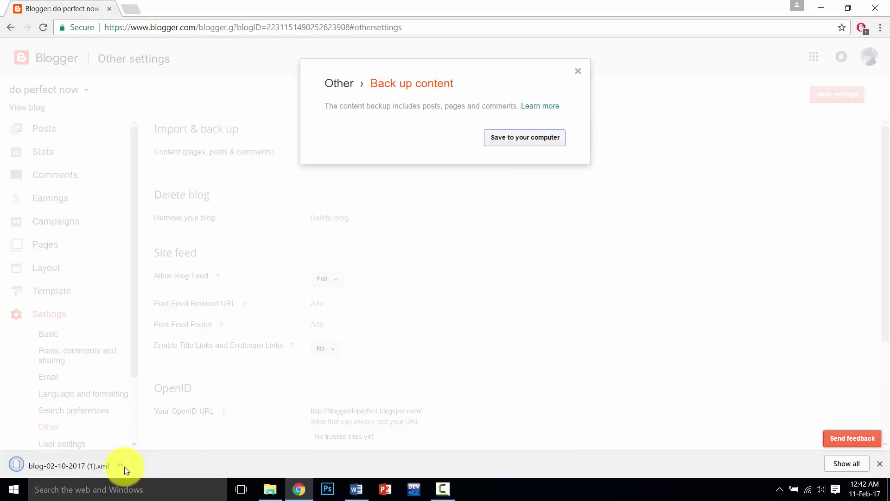
pyautogui.click(578, 72)
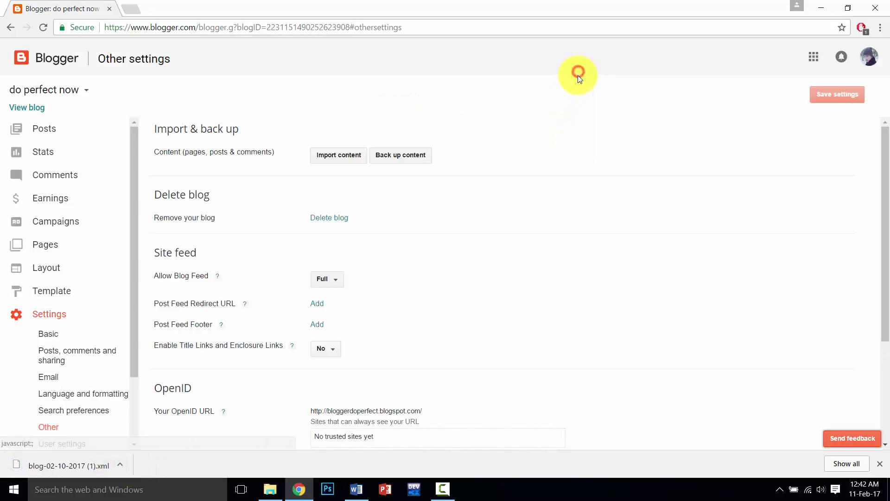
pyautogui.click(879, 463)
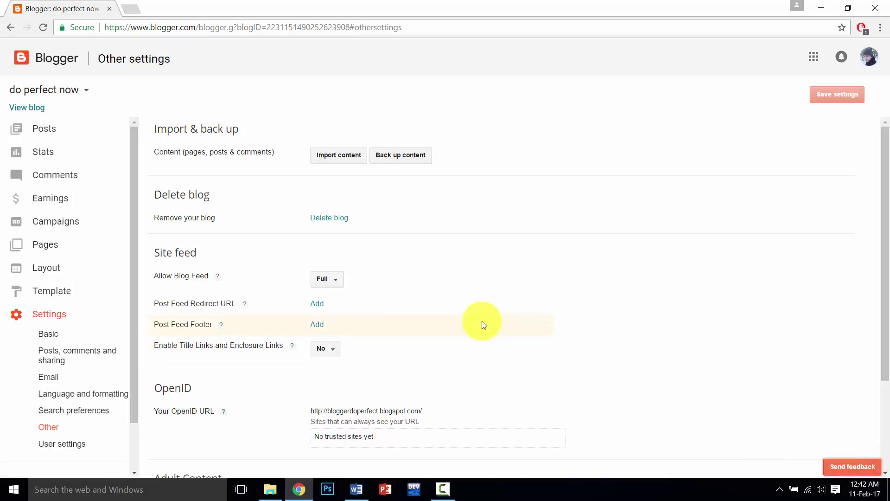
pyautogui.scroll(-3, 482, 321)
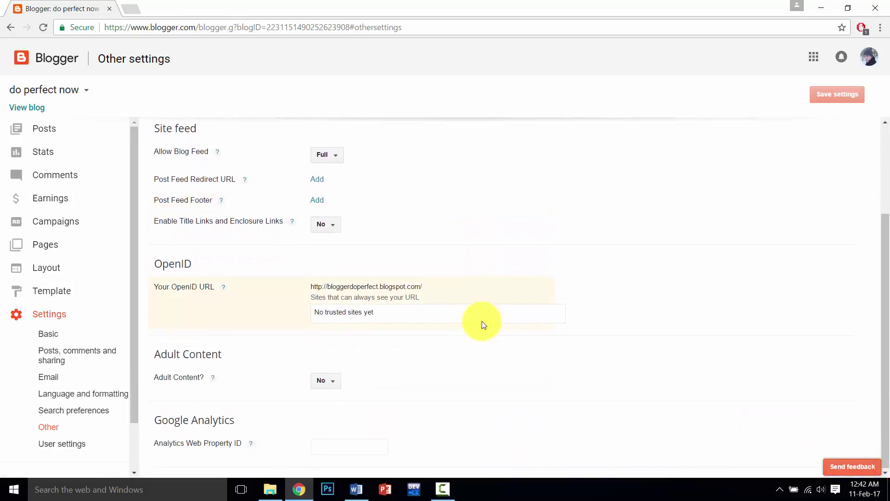
pyautogui.scroll(3, 482, 321)
pyautogui.scroll(-3, 482, 325)
pyautogui.scroll(3, 482, 324)
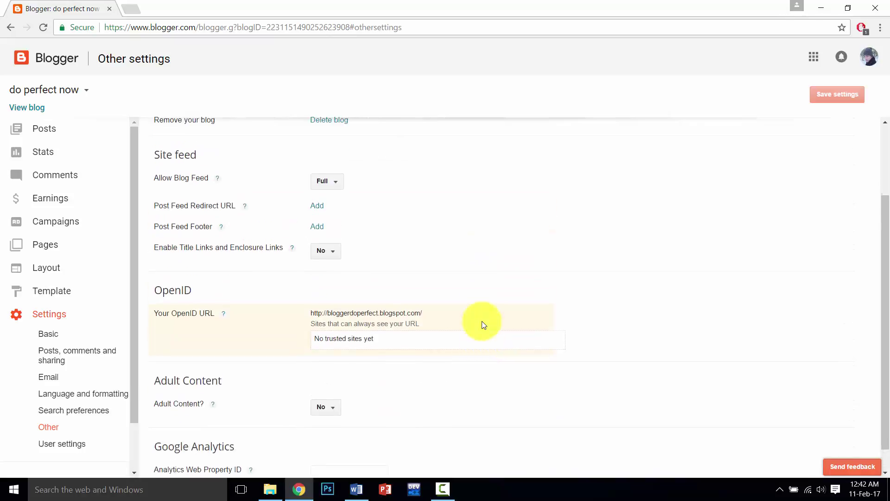
# Return to the post list and open the live blog in a new tab for reference
pyautogui.click(60, 138)
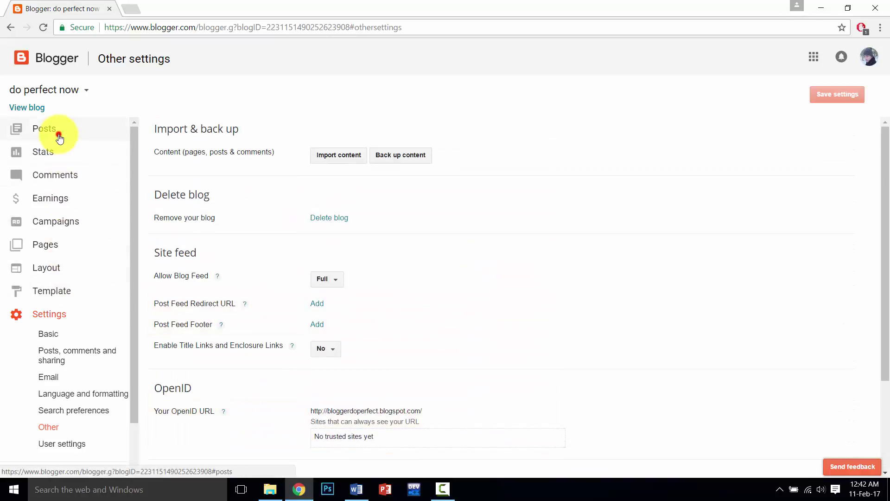
pyautogui.click(37, 109)
pyautogui.click(63, 8)
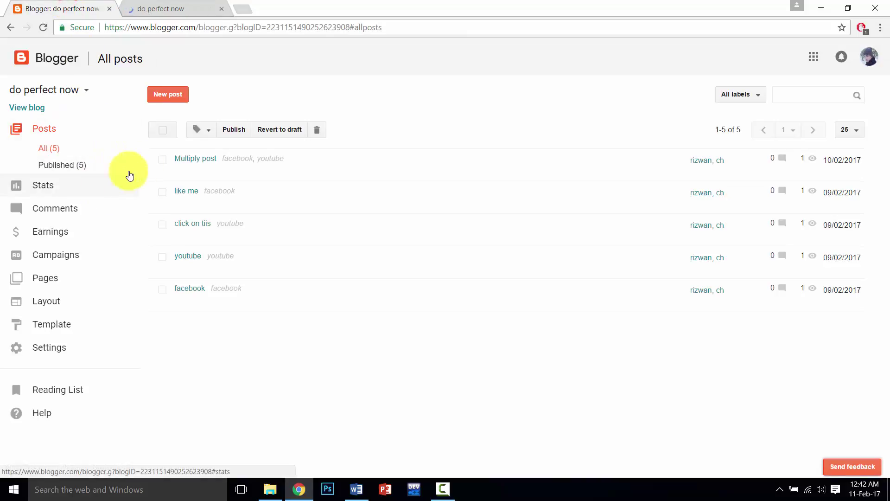
# Select and delete all five posts: Multiply, like me, click on tiis, youtube, facebook
pyautogui.click(163, 160)
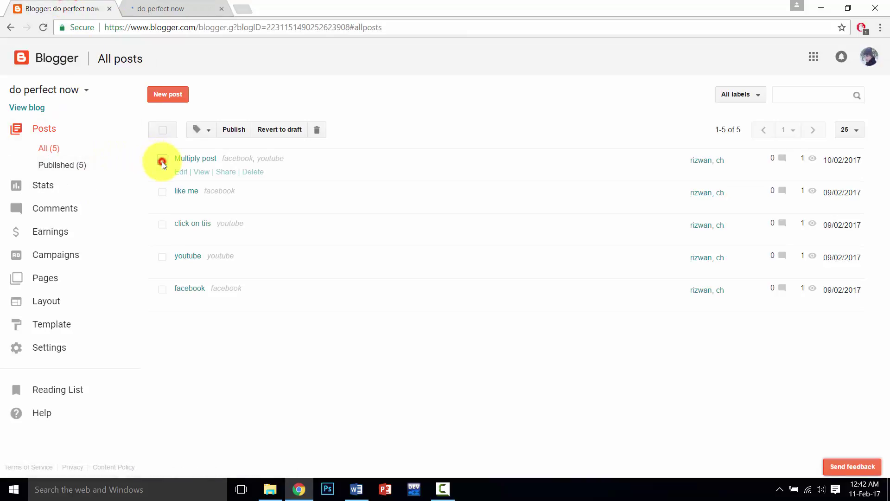
pyautogui.click(164, 192)
pyautogui.click(163, 223)
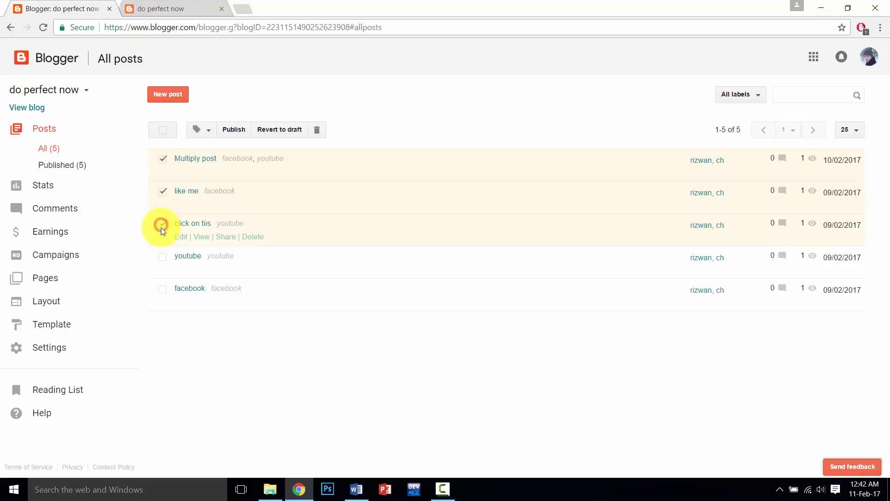
pyautogui.click(162, 257)
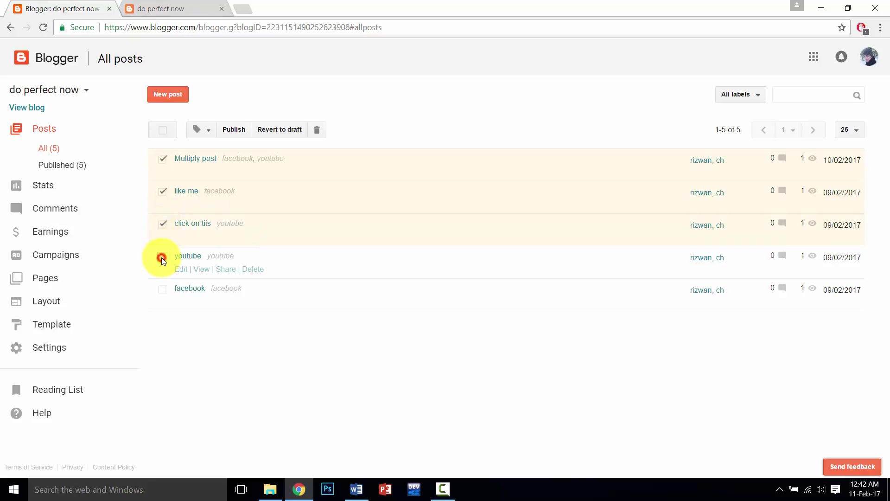
pyautogui.click(163, 288)
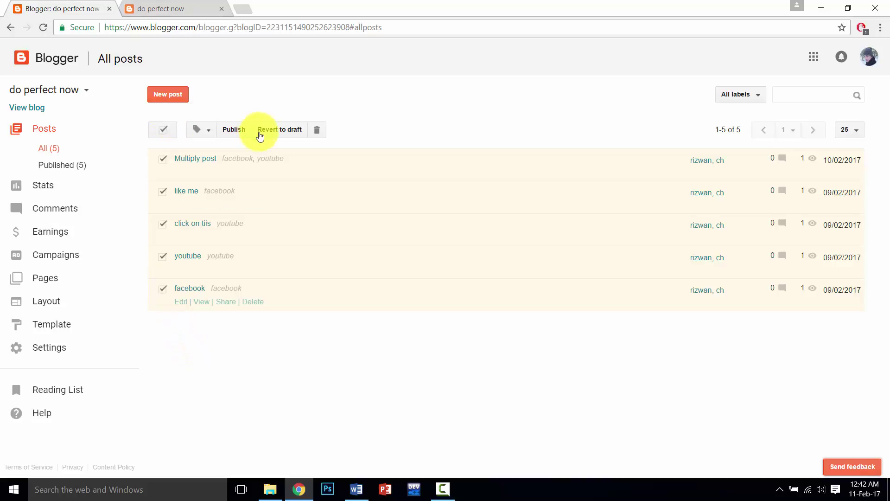
pyautogui.click(317, 134)
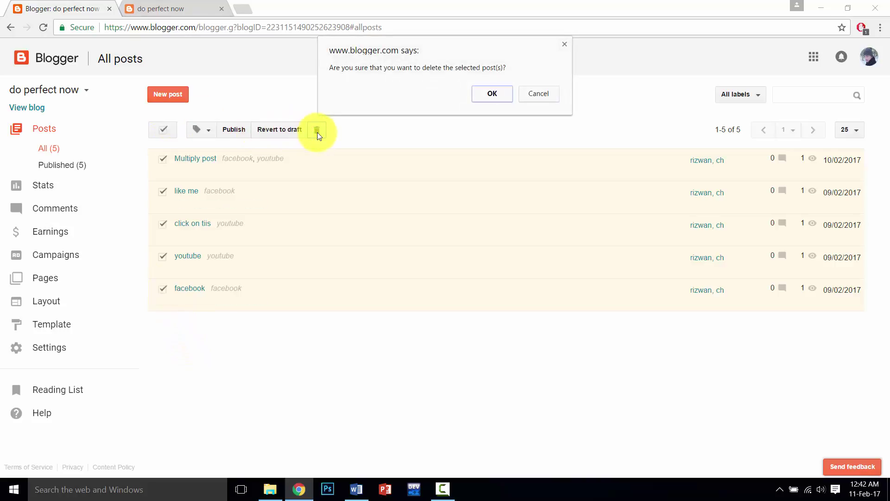
pyautogui.click(494, 95)
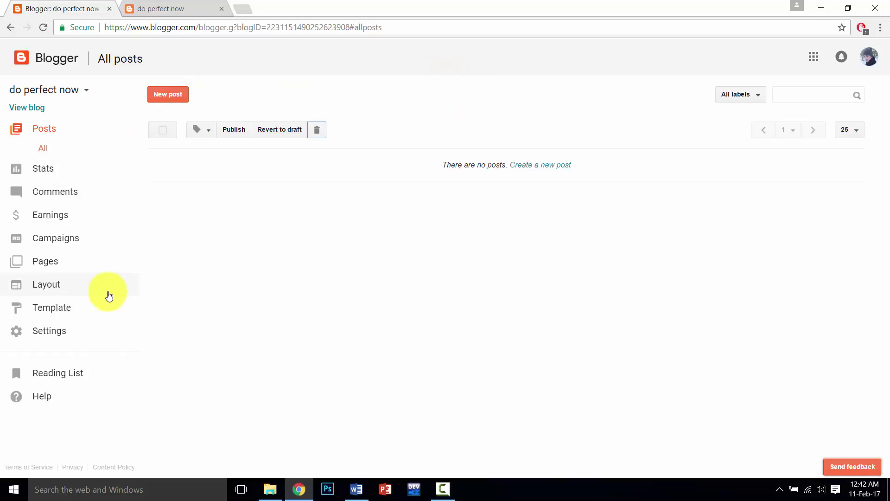
# From Settings > Other, start Import content and choose to import a file from the computer
pyautogui.click(60, 332)
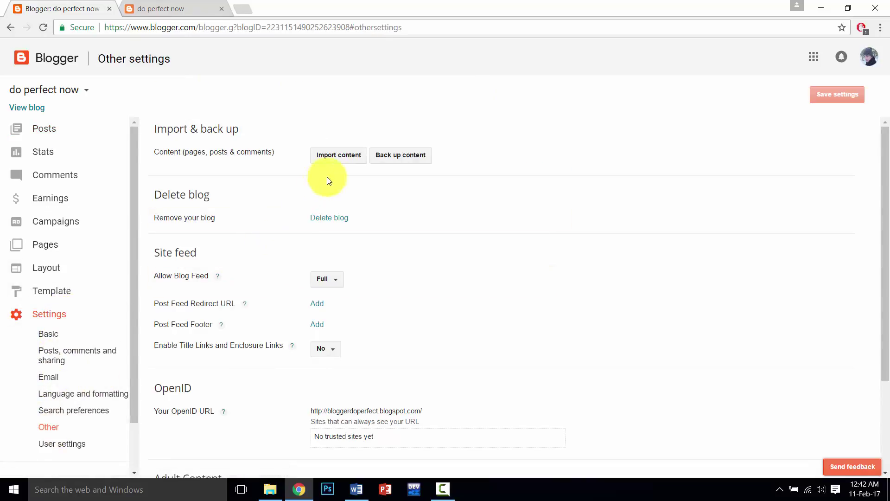
pyautogui.click(335, 159)
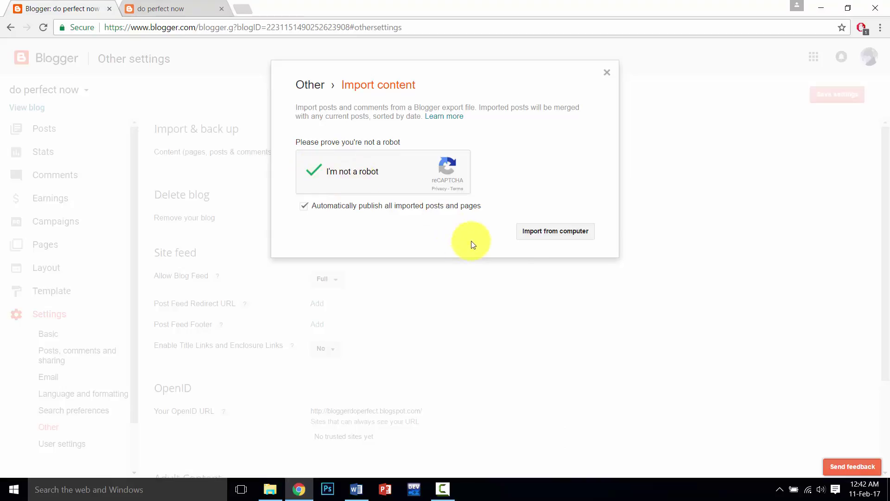
pyautogui.click(560, 233)
# Import blog-02-10-2017 (1) from the Downloads folder, restoring the five posts
pyautogui.click(64, 130)
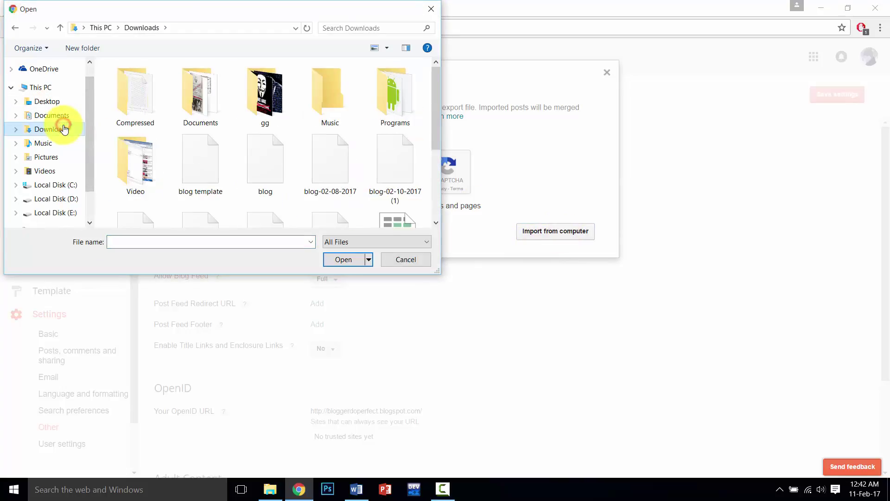
pyautogui.scroll(-3, 241, 160)
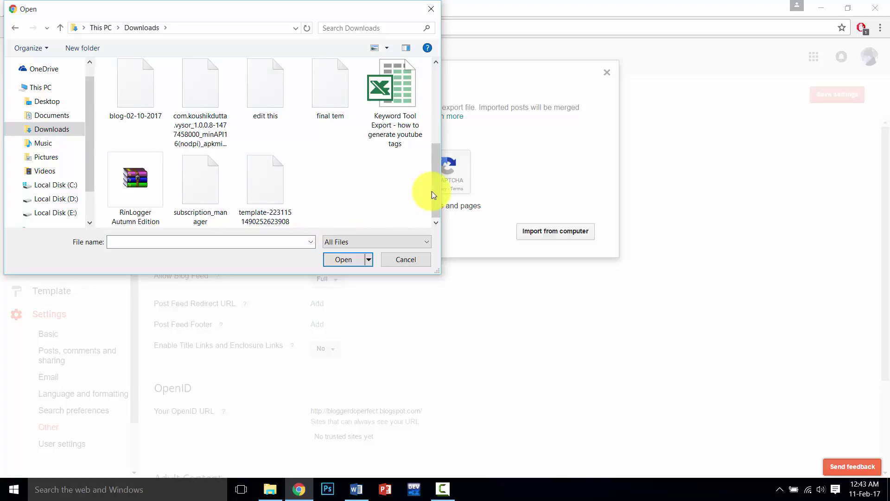
pyautogui.moveTo(432, 190); pyautogui.dragTo(438, 127)
pyautogui.click(414, 142)
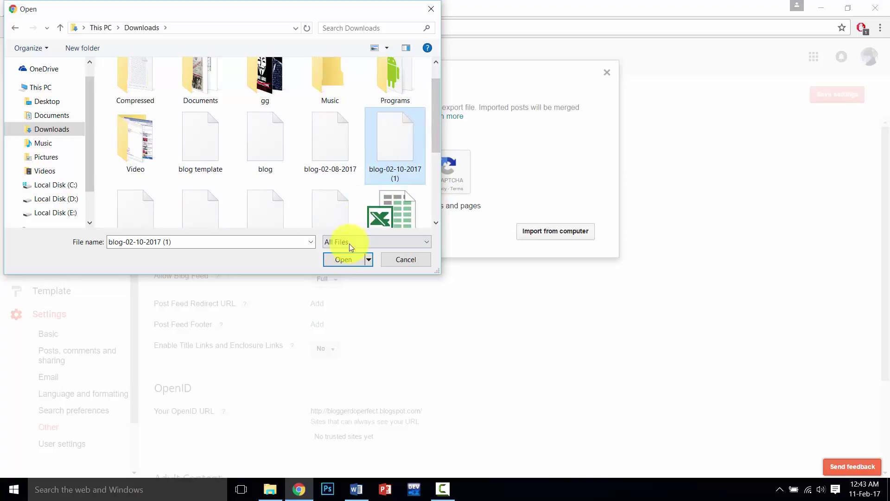
pyautogui.click(347, 259)
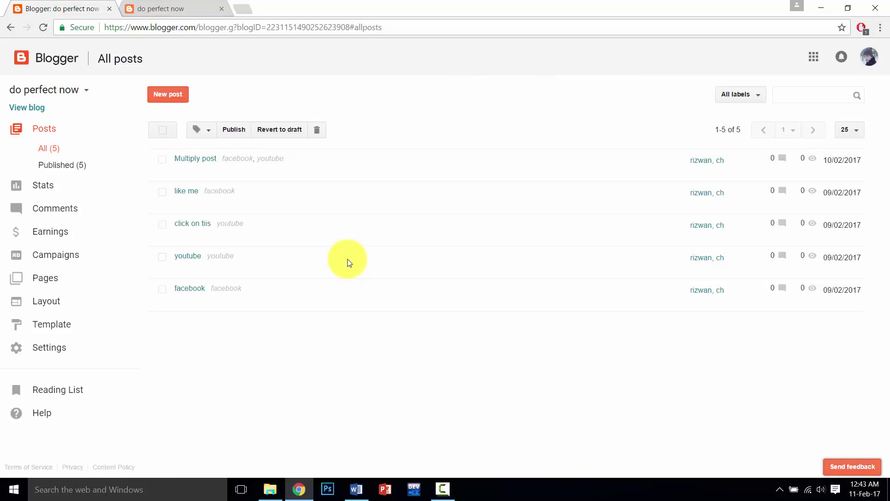
# Check the restored posts on the live blog, then return to the Blogger post list
pyautogui.moveTo(186, 216)
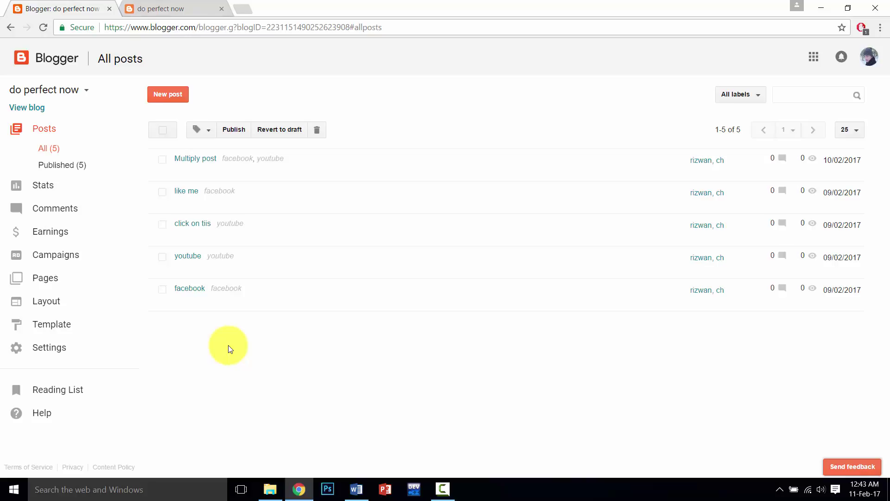
pyautogui.click(177, 8)
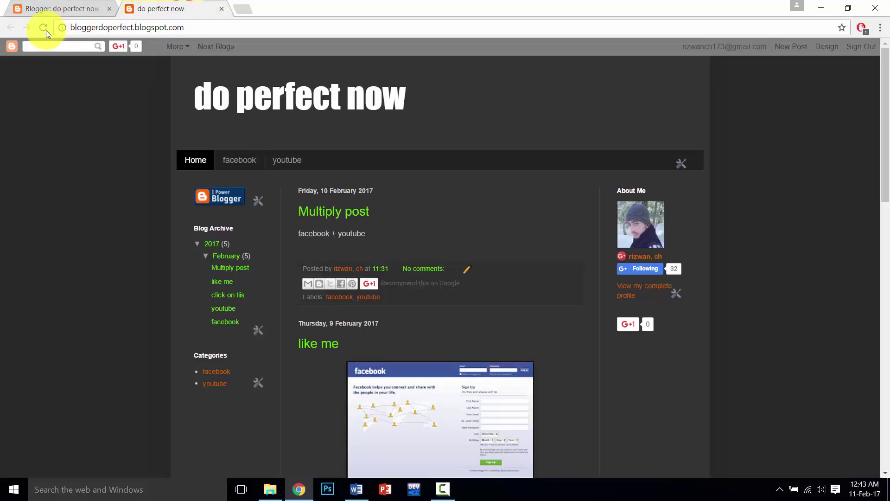
pyautogui.click(46, 9)
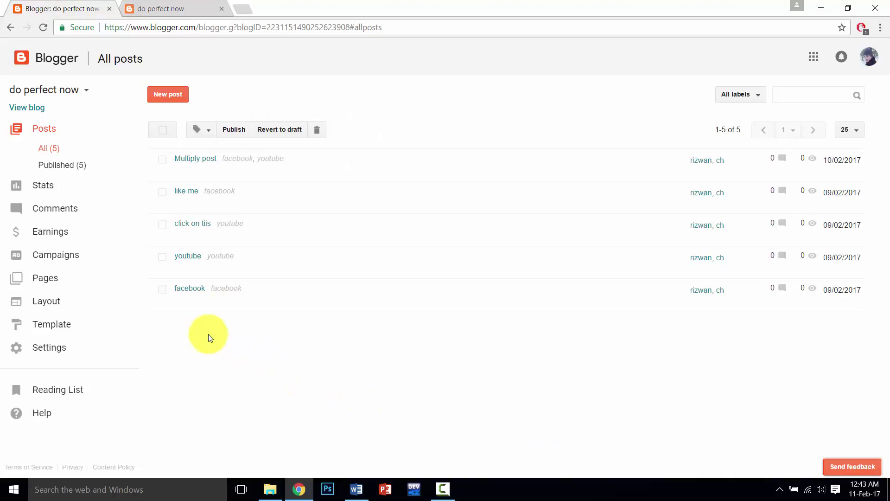
pyautogui.click(47, 133)
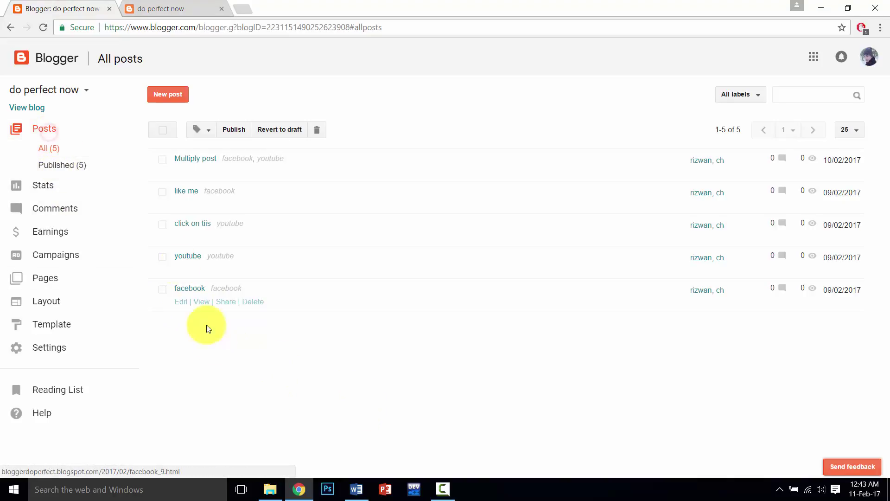